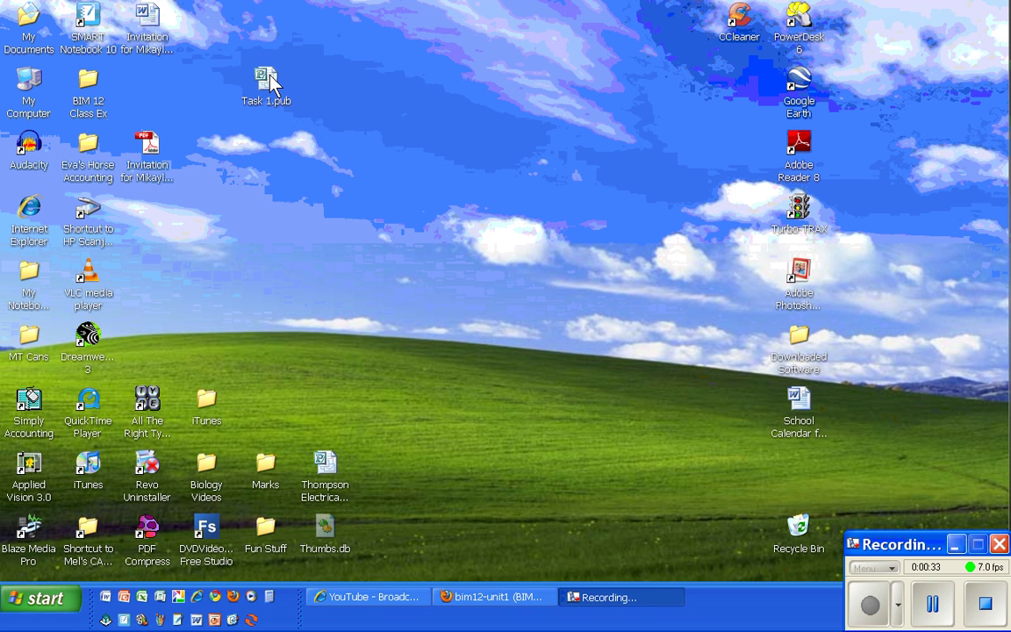
Step: Open Task 1.pub from the desktop with Microsoft Office Publisher
{"action": "right_click", "coordinate": [269, 76]}
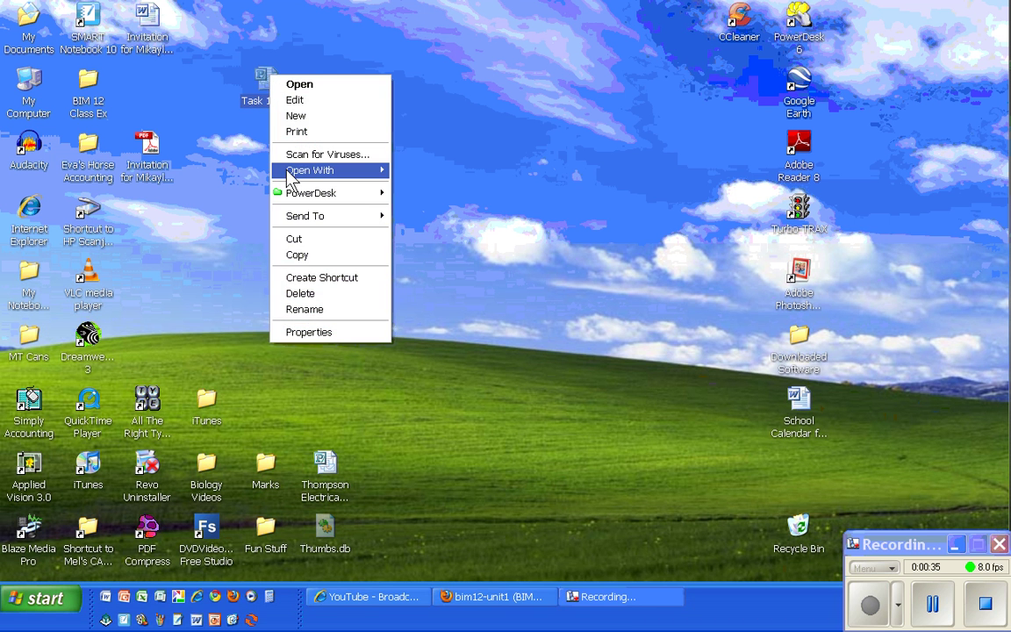
{"action": "mouse_move", "coordinate": [289, 176]}
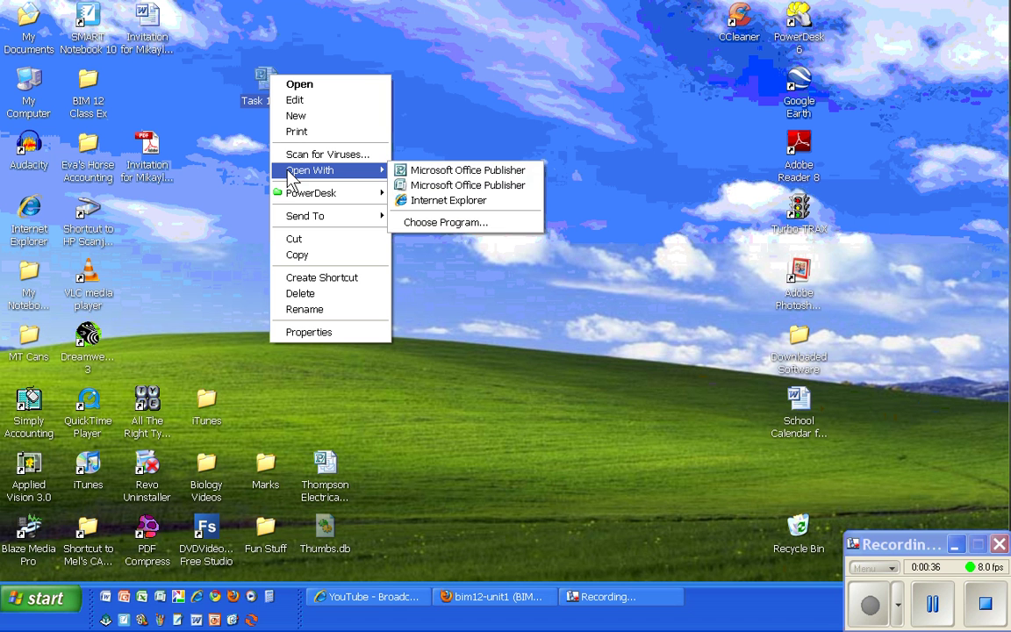
{"action": "left_click", "coordinate": [441, 186]}
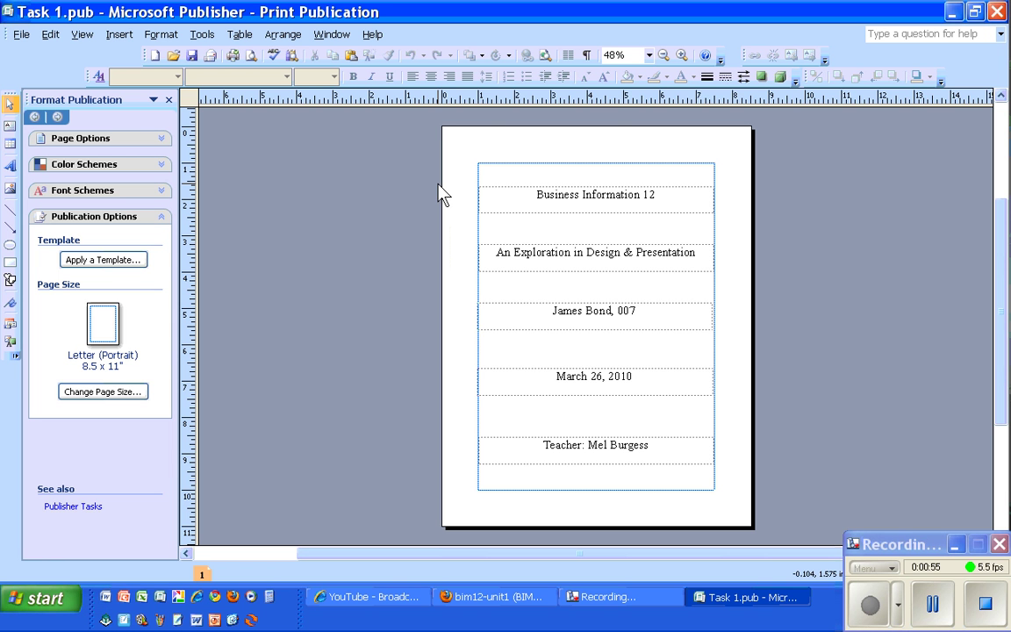
Step: Zoom in and right-align the Business Information 12 title and the design subtitle line
{"action": "left_click", "coordinate": [682, 55]}
{"action": "left_click", "coordinate": [683, 56]}
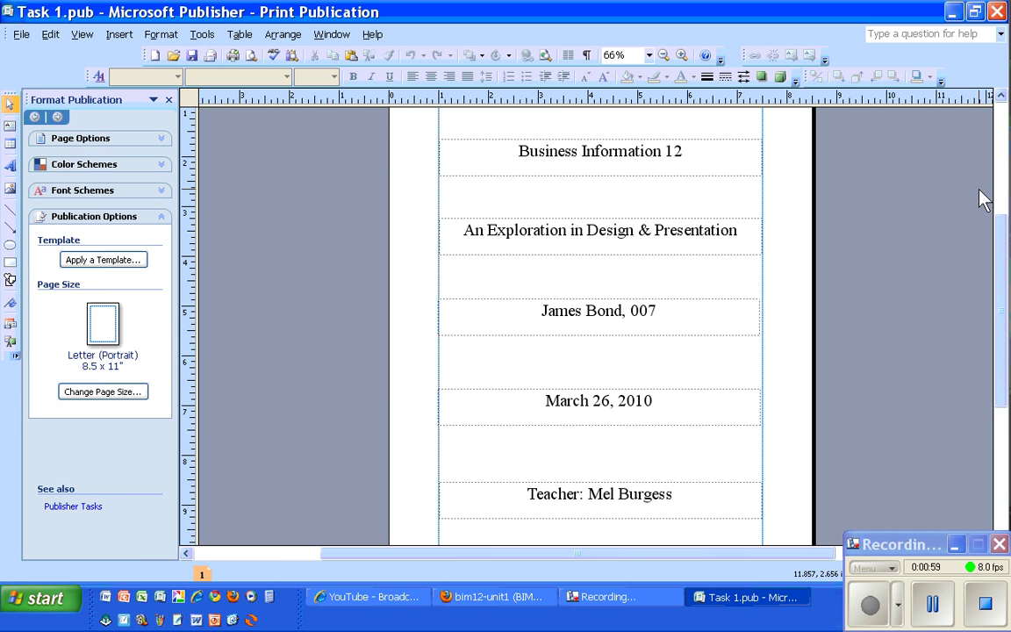
{"action": "left_click_drag", "start_coordinate": [1003, 273], "coordinate": [1003, 230]}
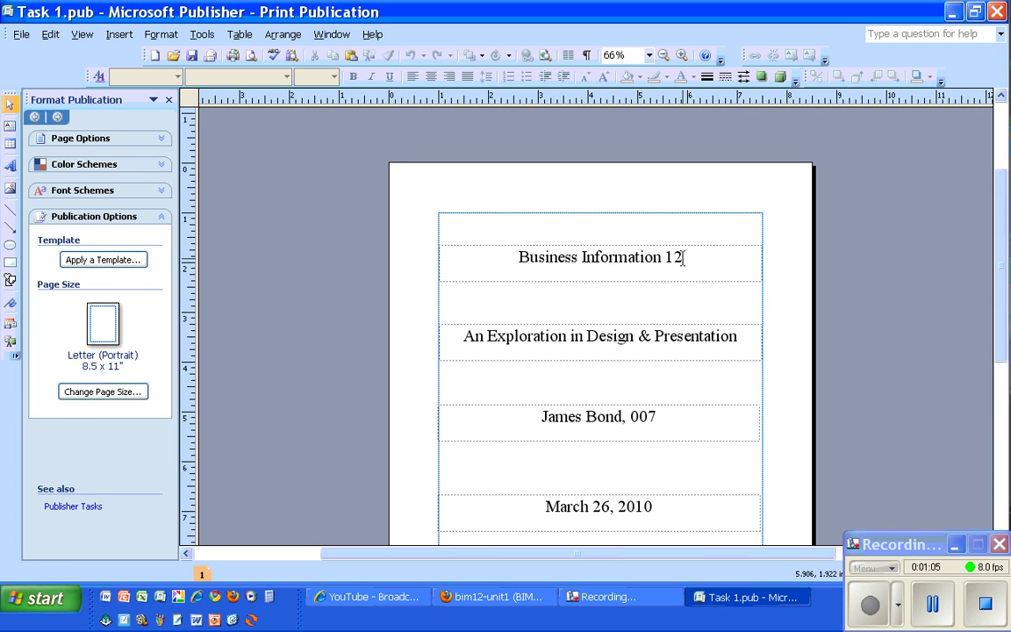
{"action": "left_click_drag", "start_coordinate": [691, 258], "coordinate": [550, 265]}
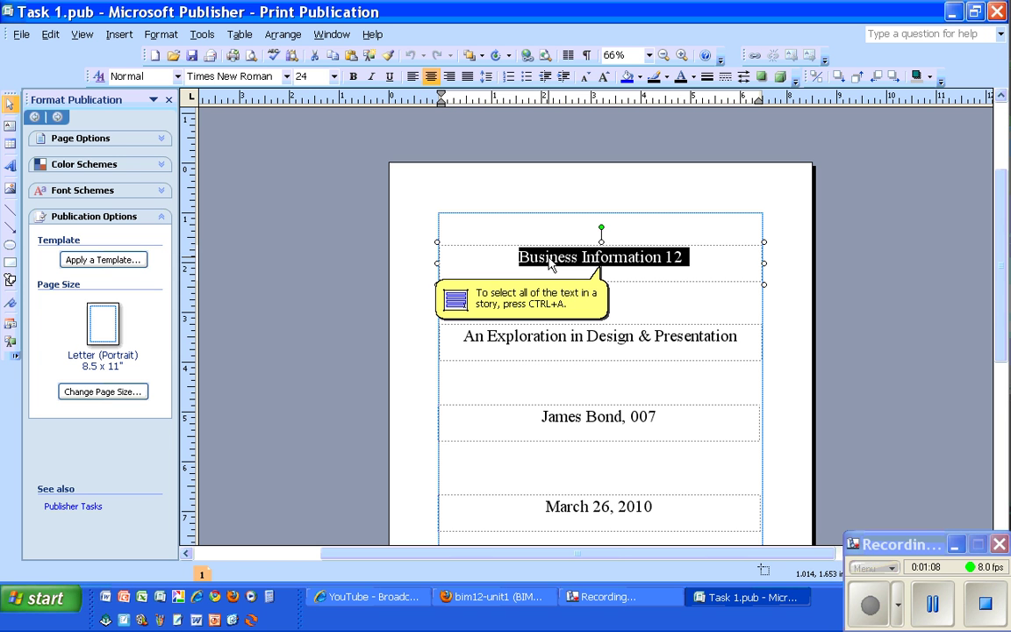
{"action": "left_click", "coordinate": [449, 77]}
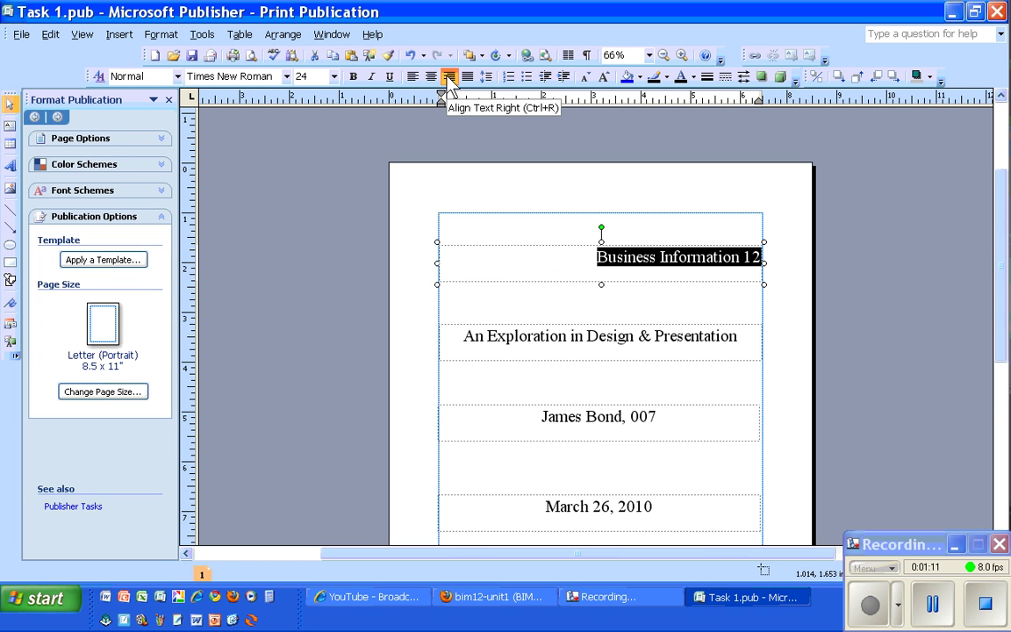
{"action": "left_click", "coordinate": [637, 338]}
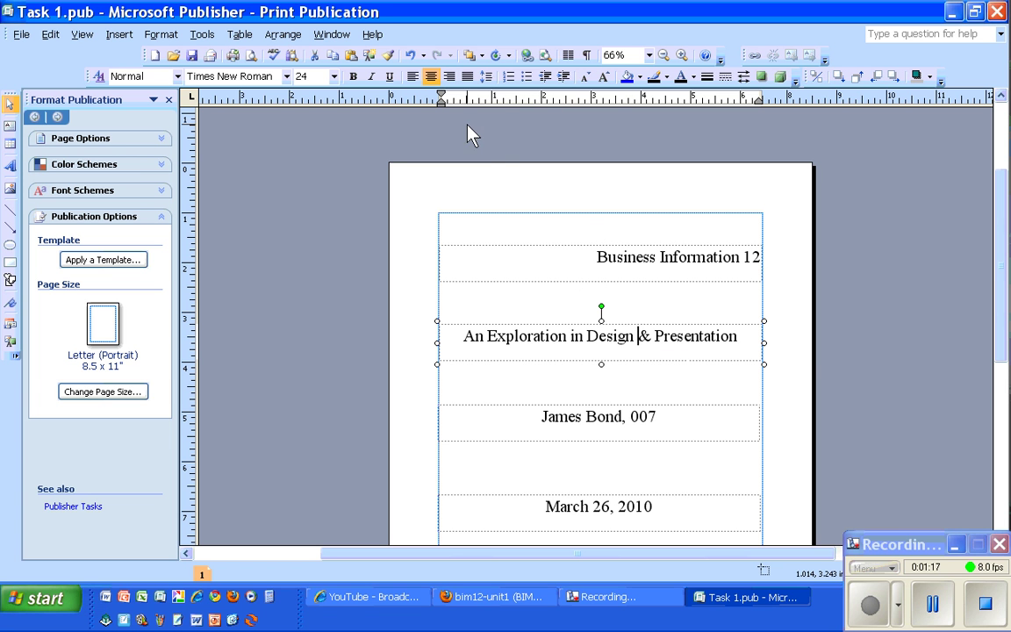
{"action": "left_click", "coordinate": [450, 77]}
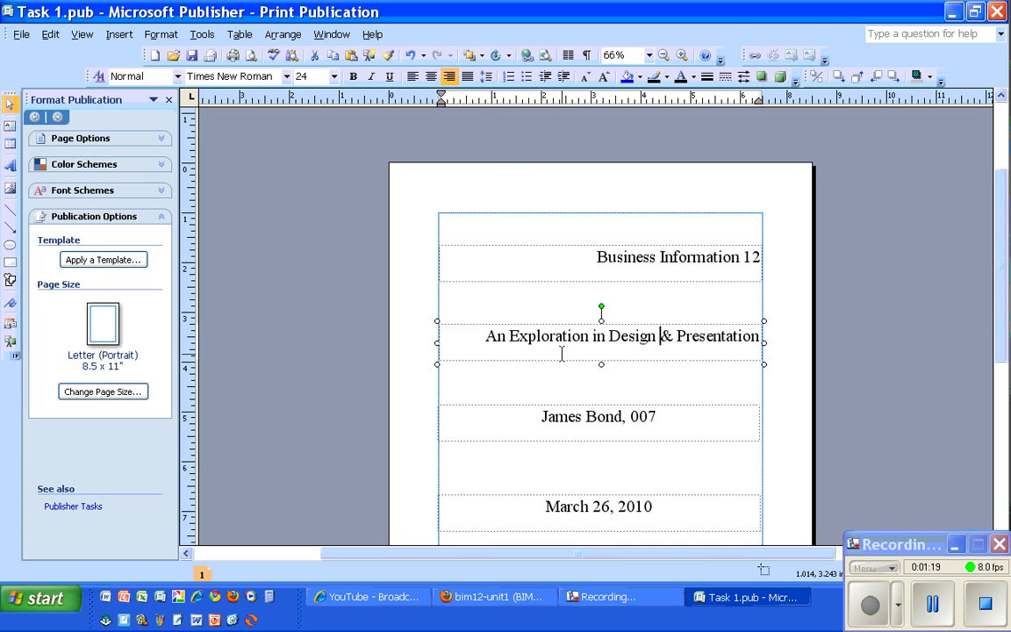
Step: Right-align the student name, March 26, 2010 date and teacher lines
{"action": "left_click", "coordinate": [638, 417]}
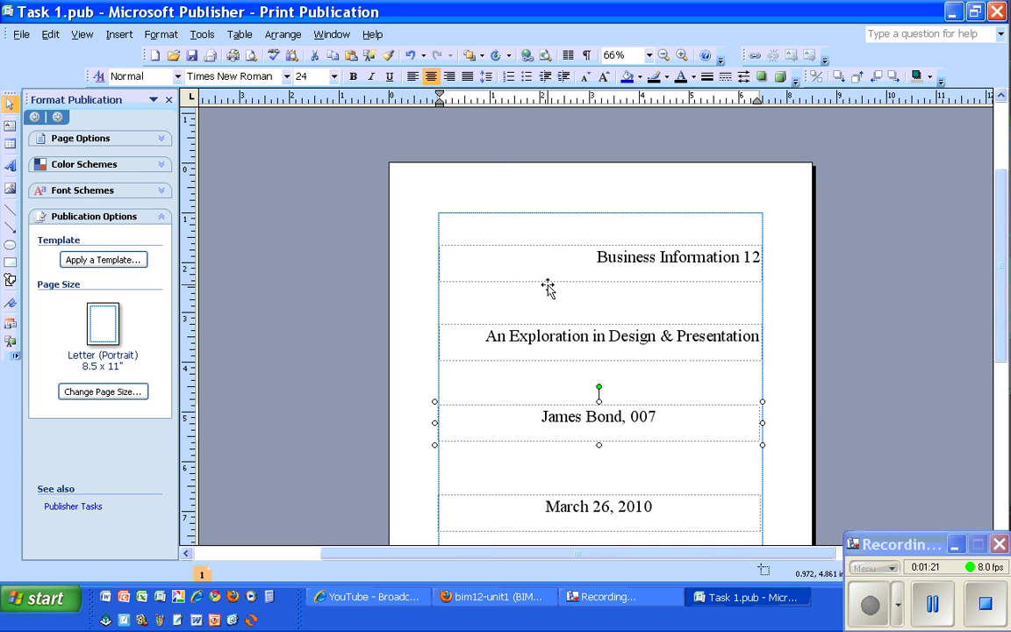
{"action": "left_click", "coordinate": [451, 78]}
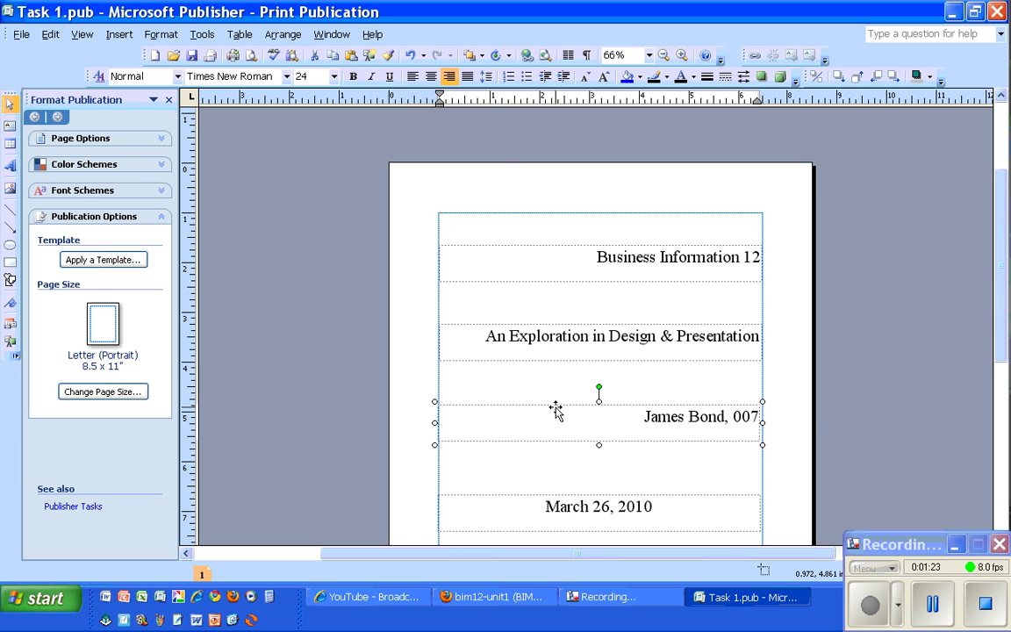
{"action": "left_click", "coordinate": [618, 506]}
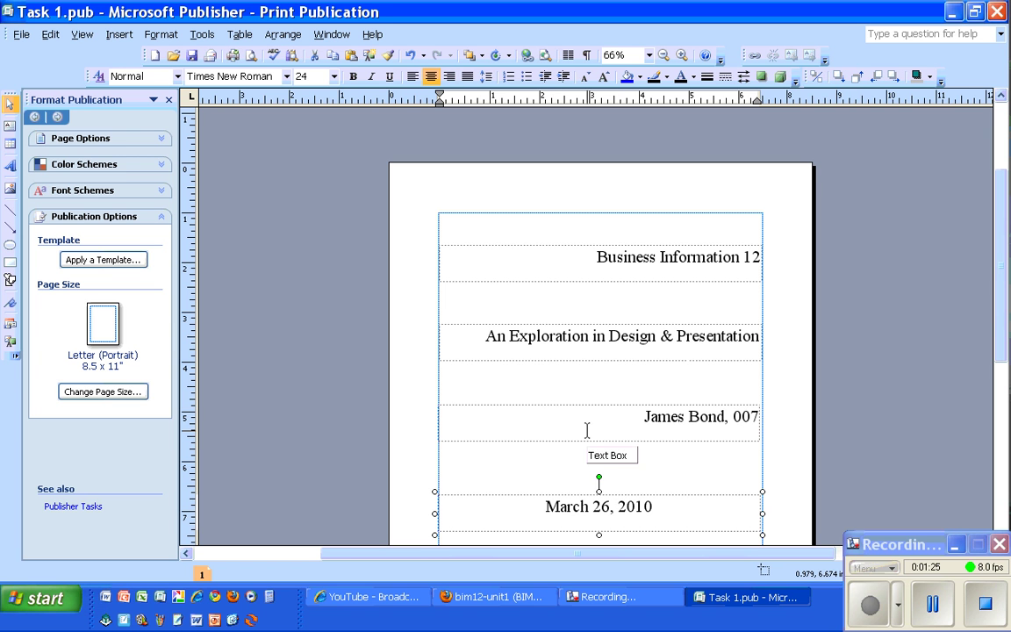
{"action": "left_click", "coordinate": [449, 76]}
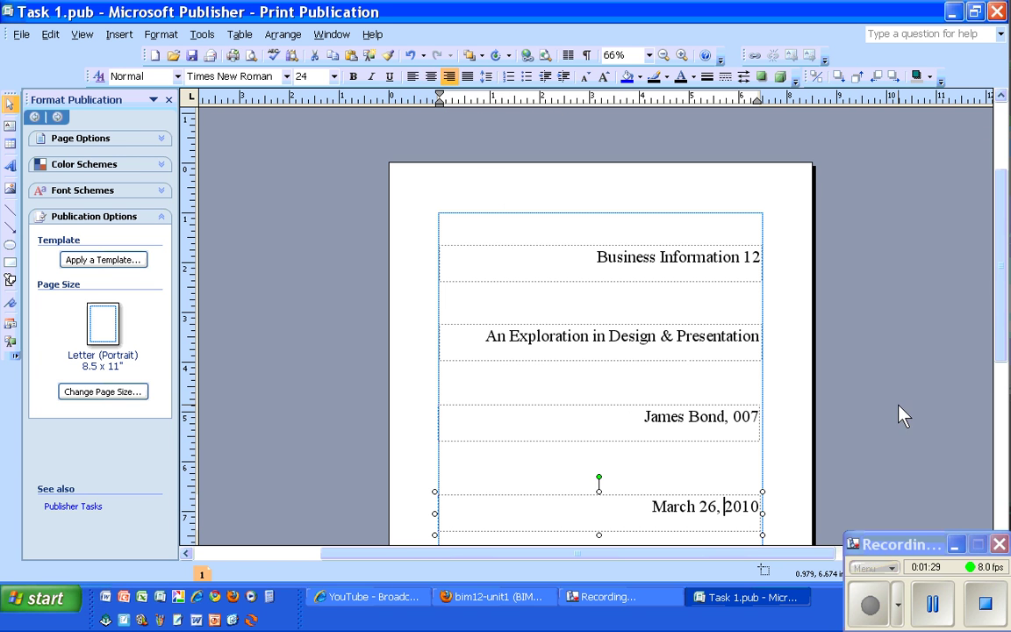
{"action": "left_click_drag", "start_coordinate": [1001, 355], "coordinate": [1002, 443]}
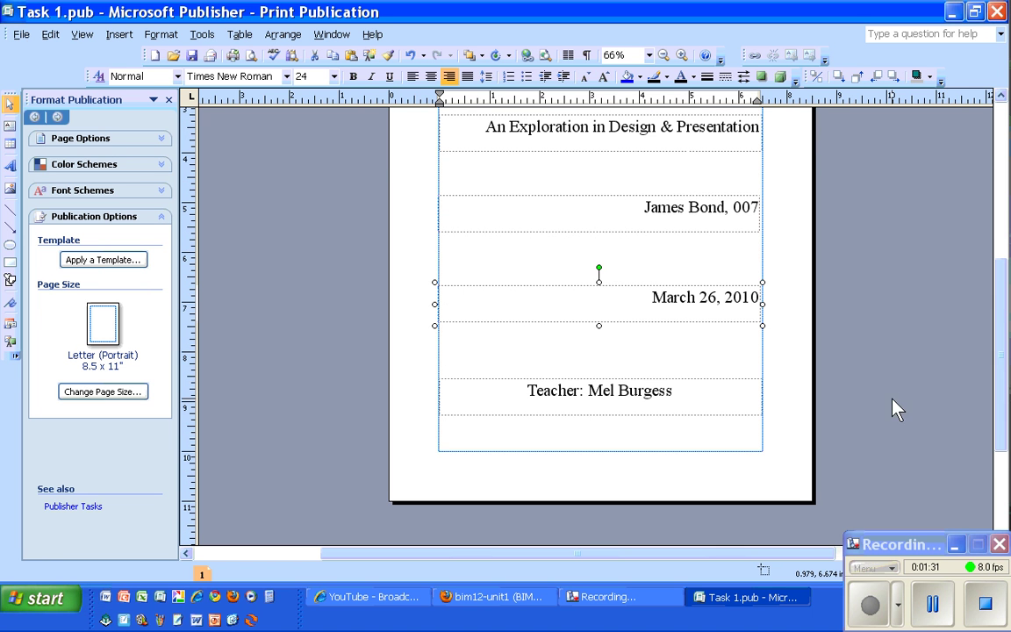
{"action": "left_click", "coordinate": [656, 386]}
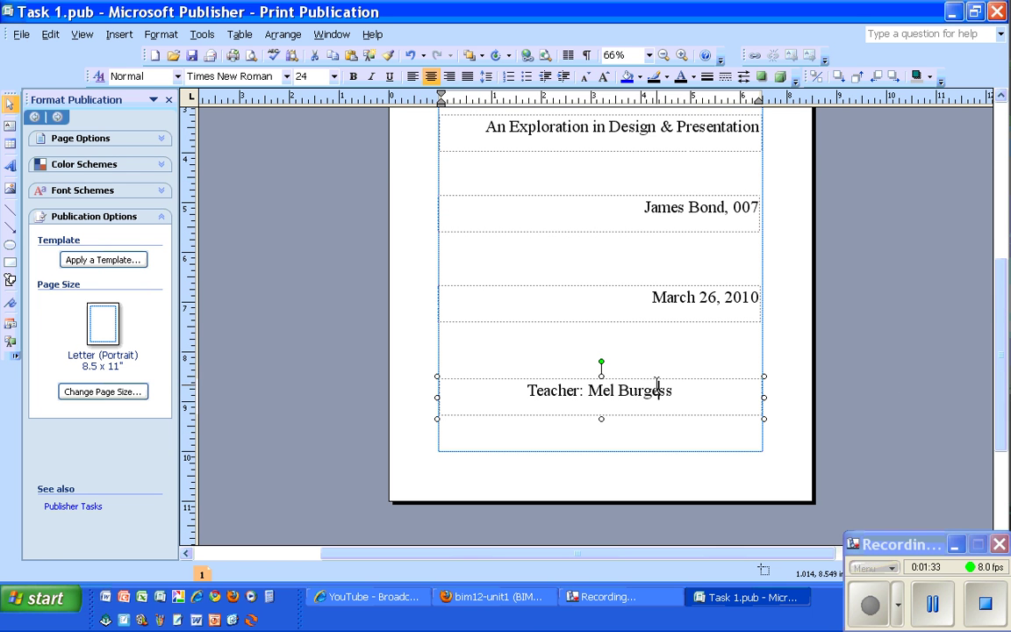
{"action": "left_click", "coordinate": [449, 77]}
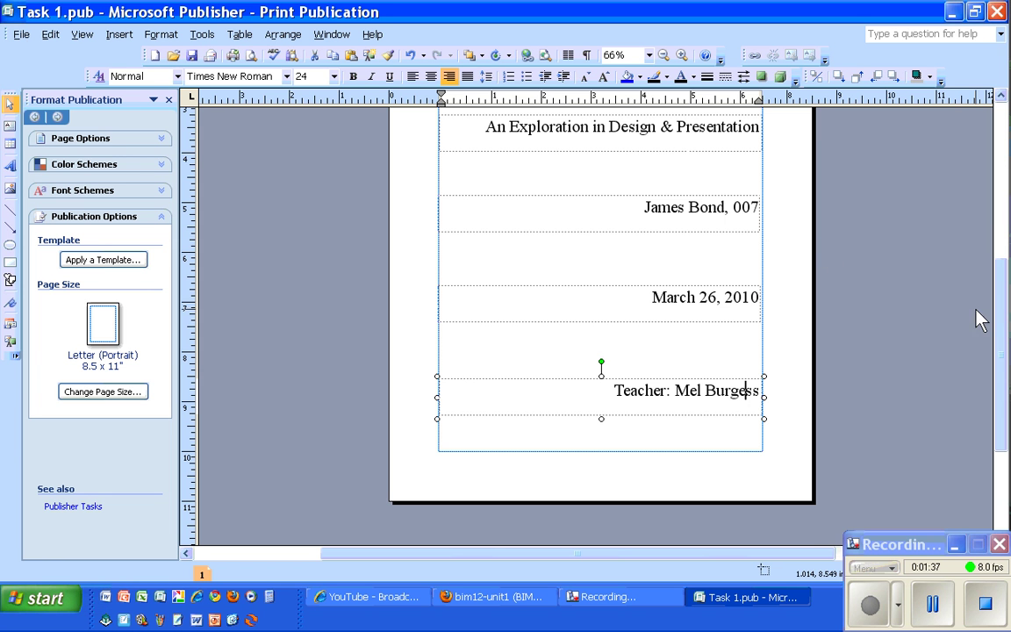
Step: Move the course title box up directly under Business Information 12
{"action": "left_click_drag", "start_coordinate": [1001, 329], "coordinate": [1001, 282]}
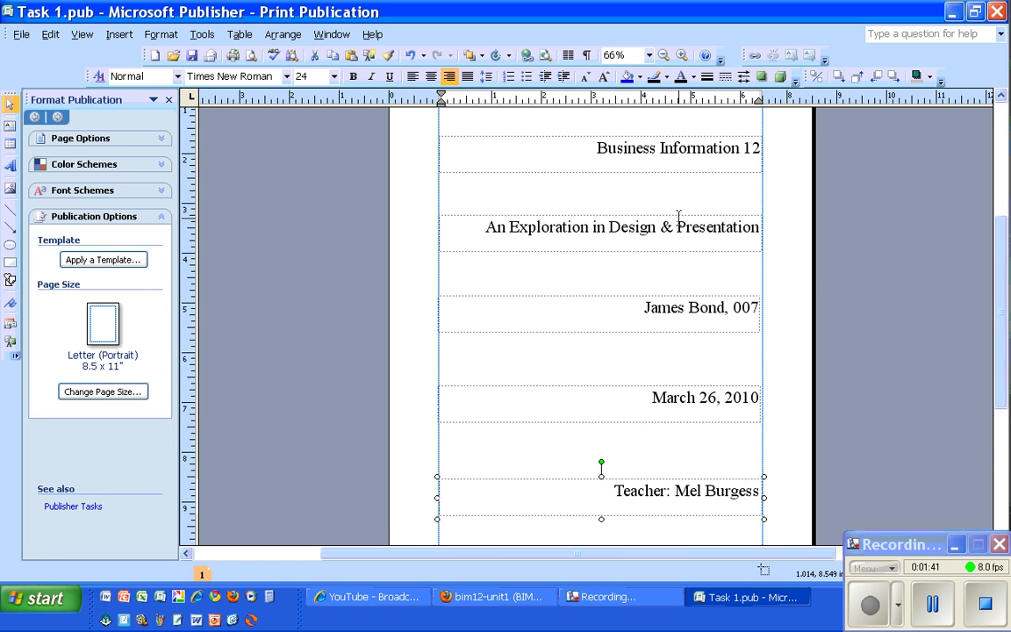
{"action": "left_click", "coordinate": [623, 215]}
{"action": "left_click_drag", "start_coordinate": [623, 213], "coordinate": [623, 179]}
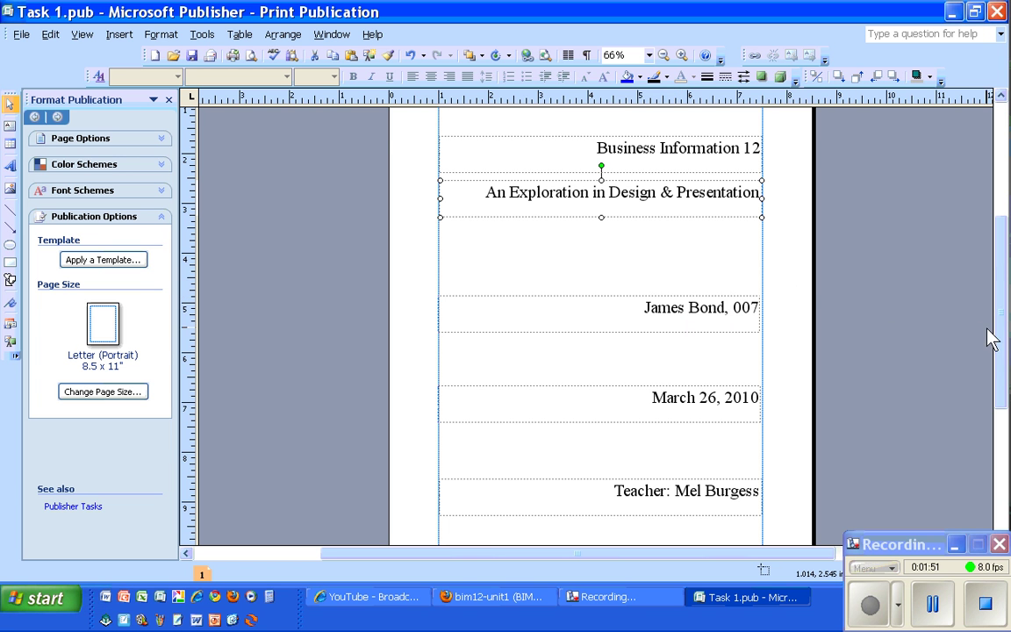
Step: Copy the name text box higher up and replace its text with {BIM 12}
{"action": "left_click_drag", "start_coordinate": [996, 339], "coordinate": [1000, 316]}
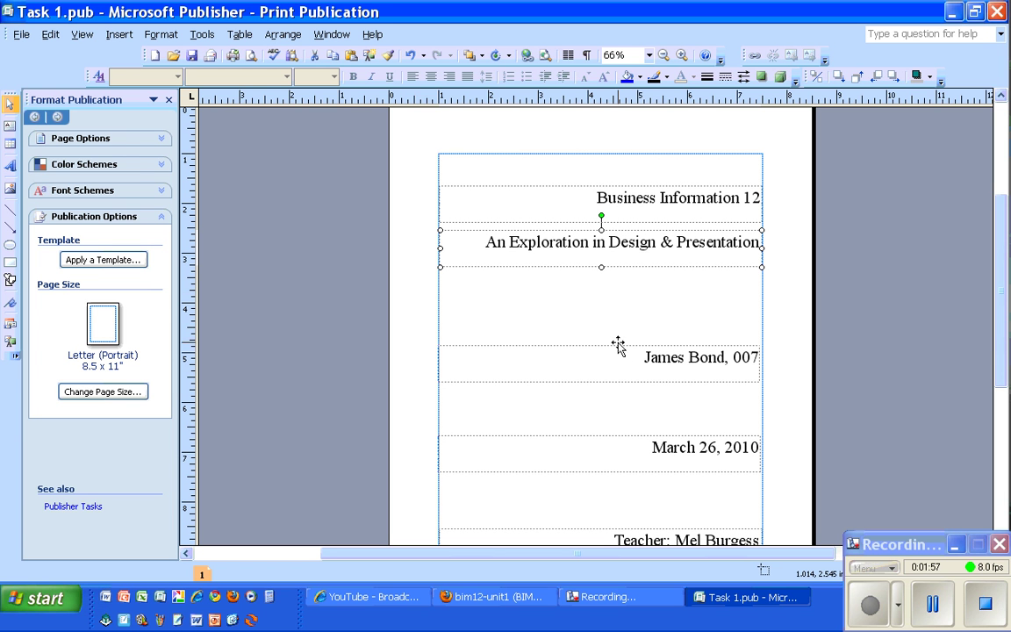
{"action": "left_click_drag", "start_coordinate": [618, 348], "coordinate": [621, 281]}
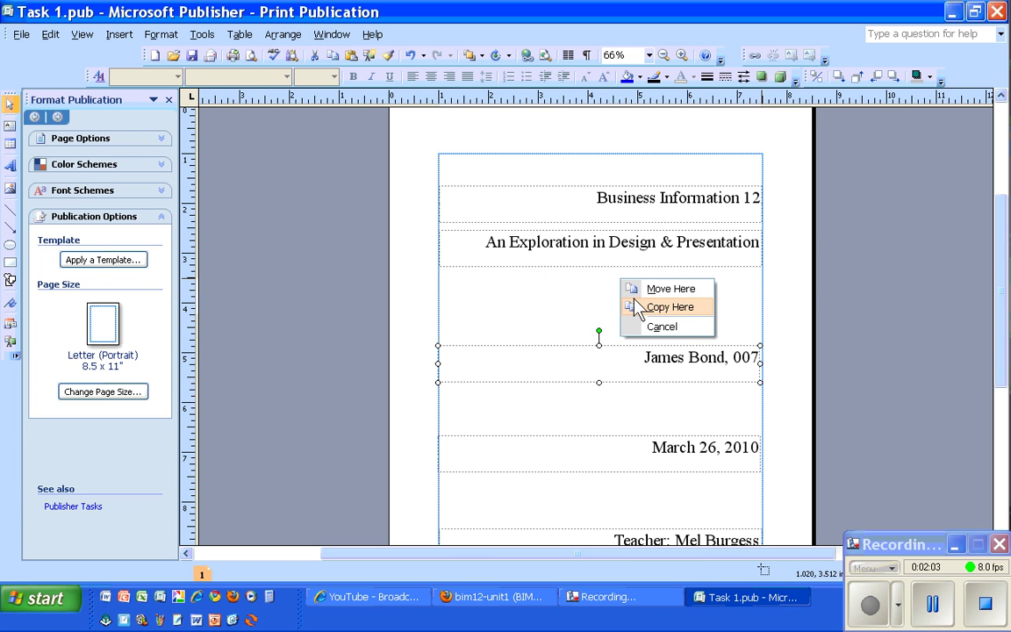
{"action": "left_click", "coordinate": [643, 307]}
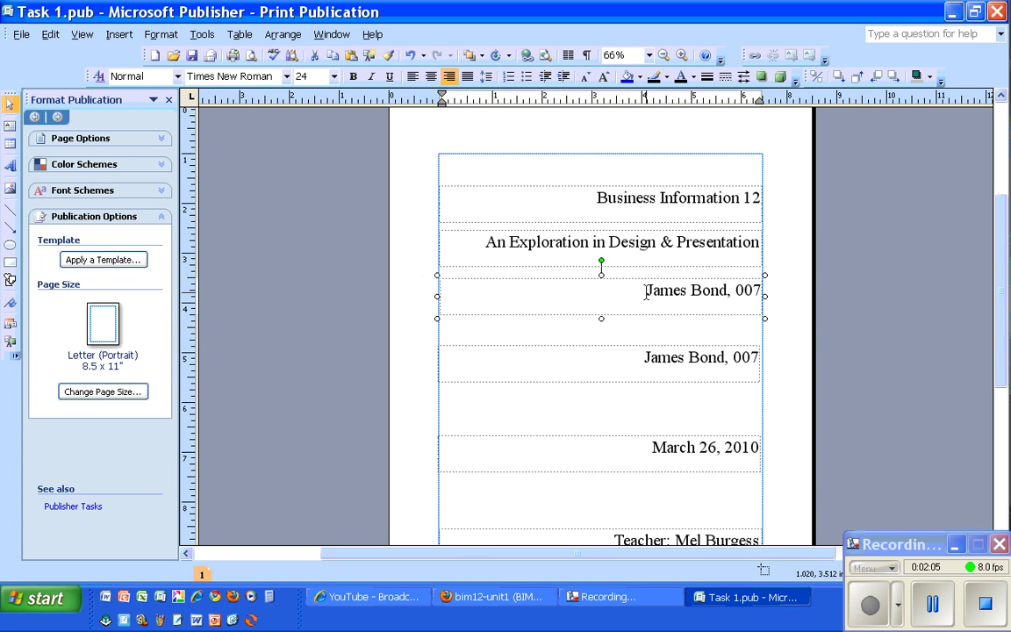
{"action": "left_click", "coordinate": [646, 292]}
{"action": "key", "text": "Delete"}
{"action": "key", "text": "Delete"}
{"action": "key", "text": "Delete"}
{"action": "key", "text": "Delete"}
{"action": "key", "text": "Delete"}
{"action": "key", "text": "Delete"}
{"action": "key", "text": "Delete"}
{"action": "key", "text": "Delete"}
{"action": "key", "text": "Delete"}
{"action": "key", "text": "Delete"}
{"action": "key", "text": "Delete"}
{"action": "key", "text": "Delete"}
{"action": "key", "text": "Delete"}
{"action": "key", "text": "Delete"}
{"action": "key", "text": "Delete"}
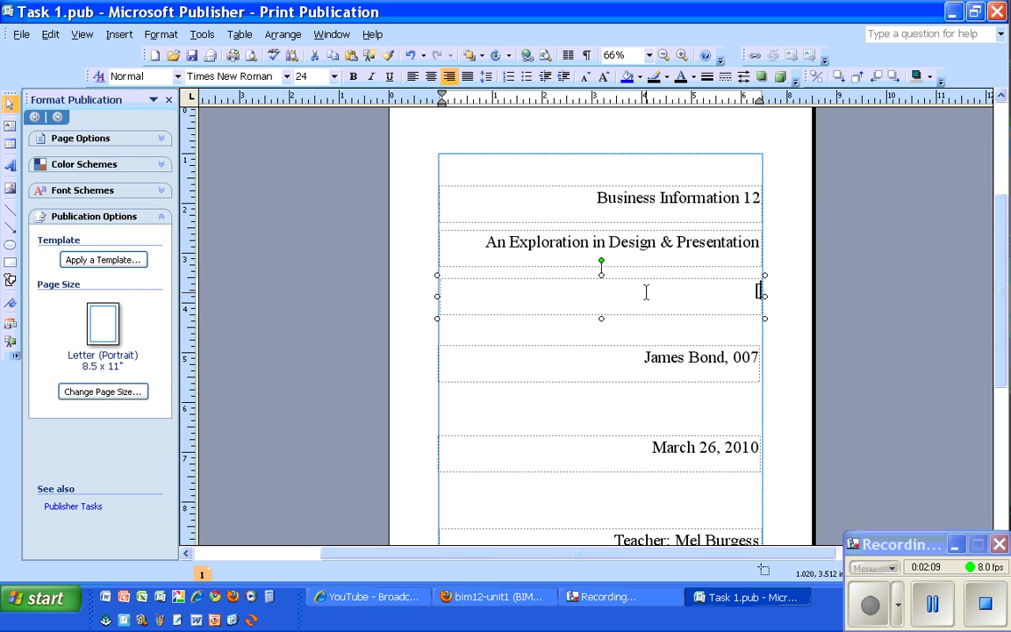
{"action": "type", "text": "{BIM 12}"}
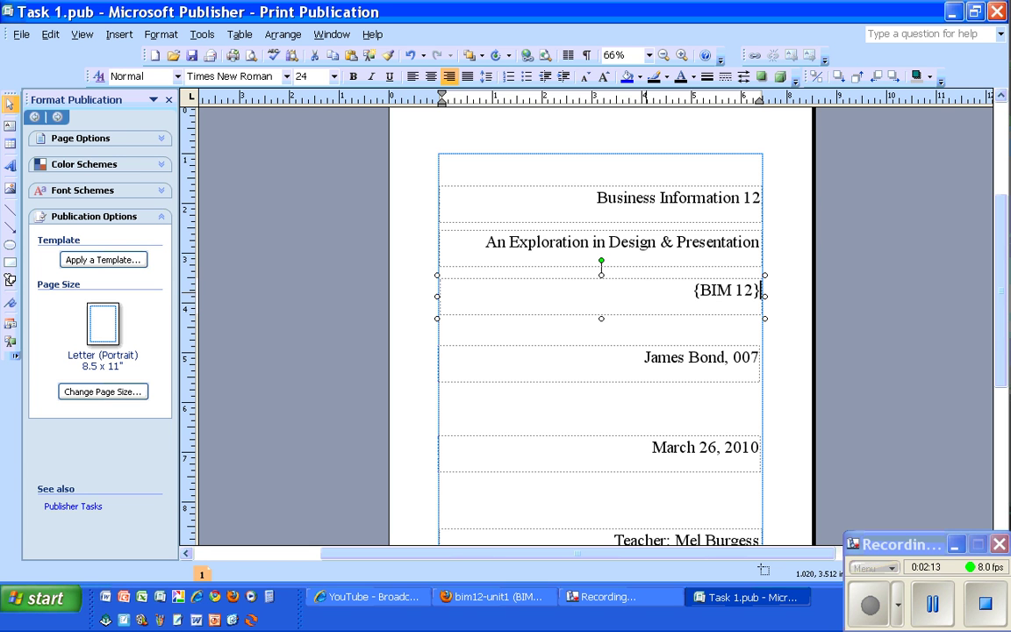
{"action": "left_click", "coordinate": [634, 379]}
Step: Shift the name and March 26, 2010 boxes down, stacking them just above the Teacher line
{"action": "left_click_drag", "start_coordinate": [633, 379], "coordinate": [636, 420]}
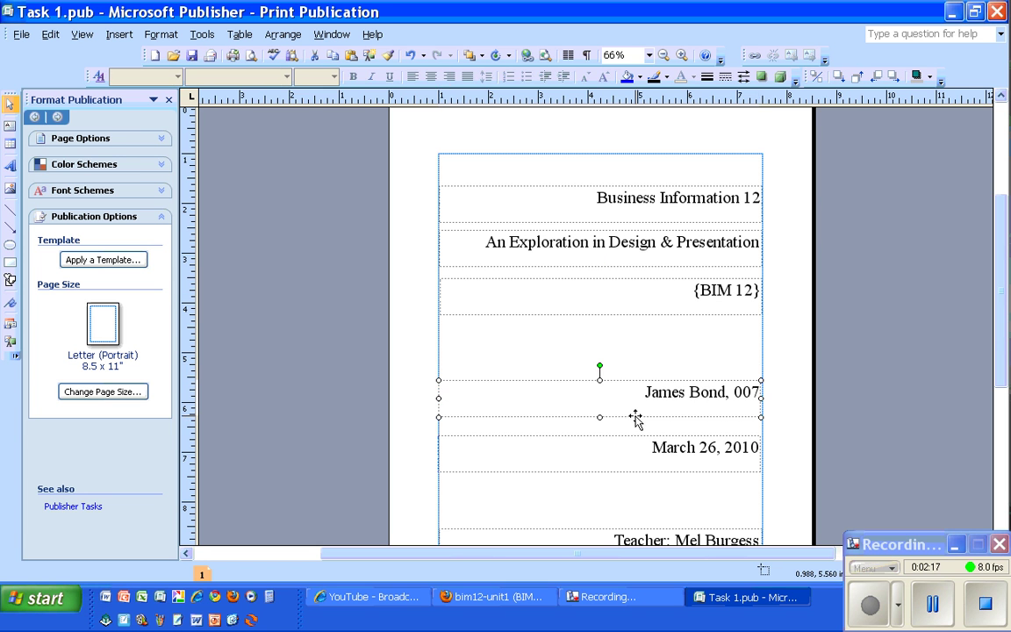
{"action": "left_click", "coordinate": [634, 474]}
{"action": "left_click_drag", "start_coordinate": [634, 477], "coordinate": [636, 525]}
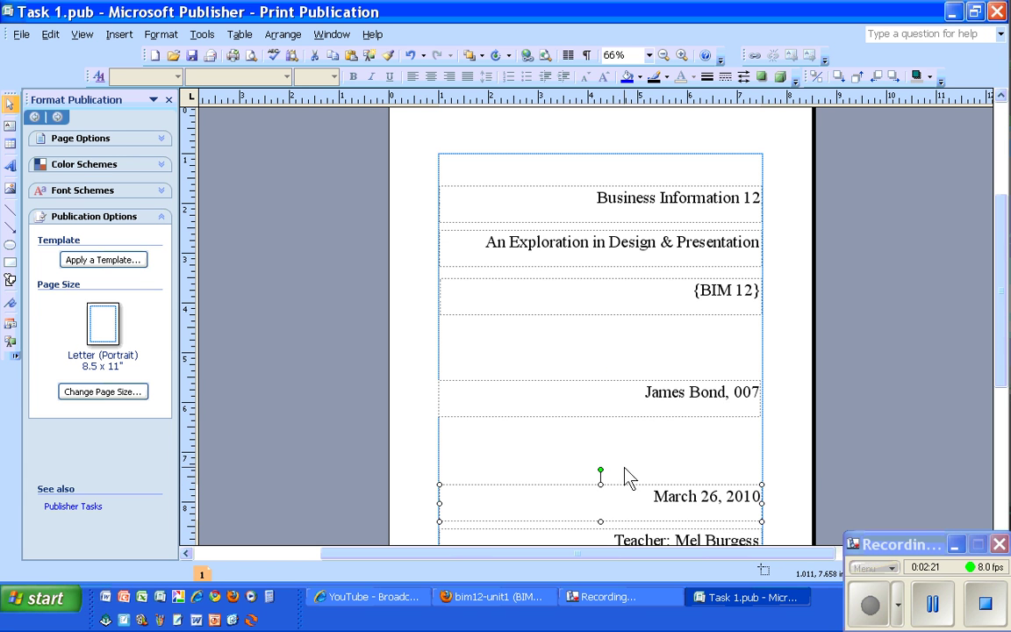
{"action": "left_click", "coordinate": [623, 416]}
{"action": "left_click_drag", "start_coordinate": [623, 416], "coordinate": [625, 477]}
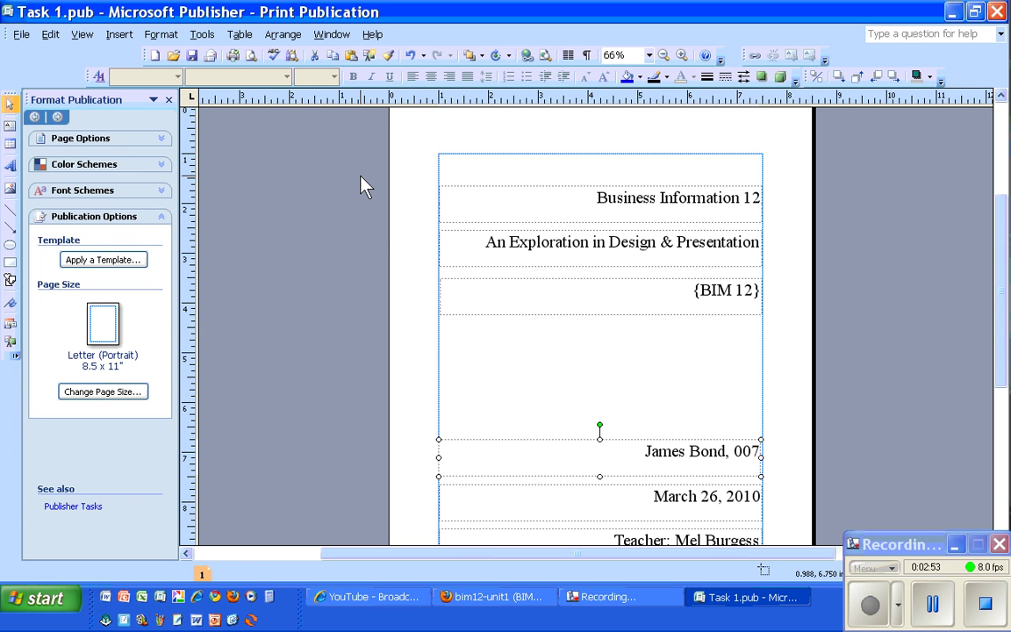
Step: Save the publication to the Desktop as Task 2.pub after dismissing the My Documents warning
{"action": "left_click", "coordinate": [16, 37]}
{"action": "left_click", "coordinate": [26, 145]}
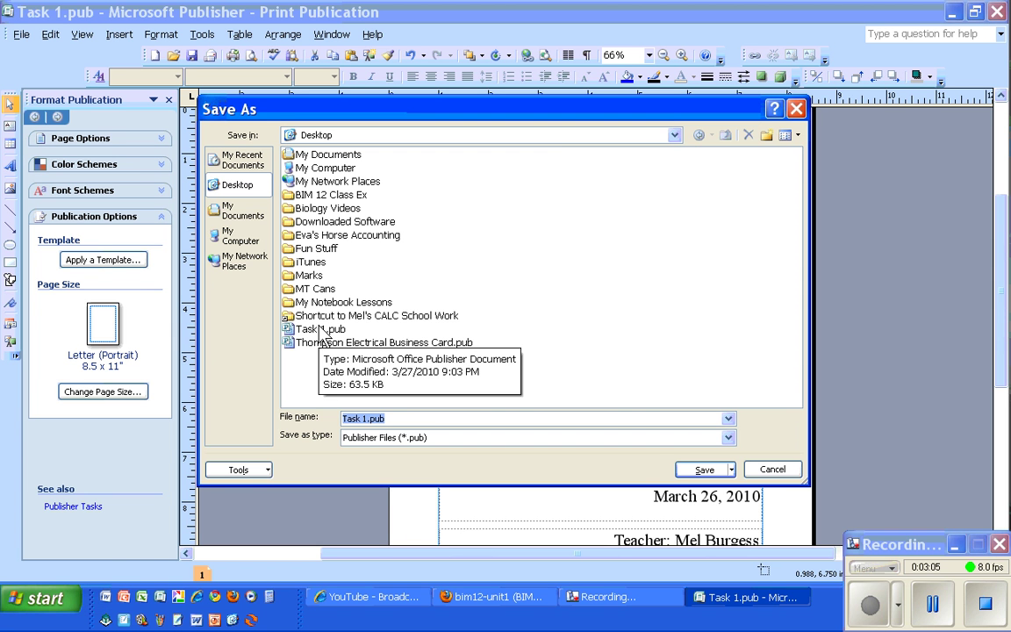
{"action": "left_click", "coordinate": [364, 419]}
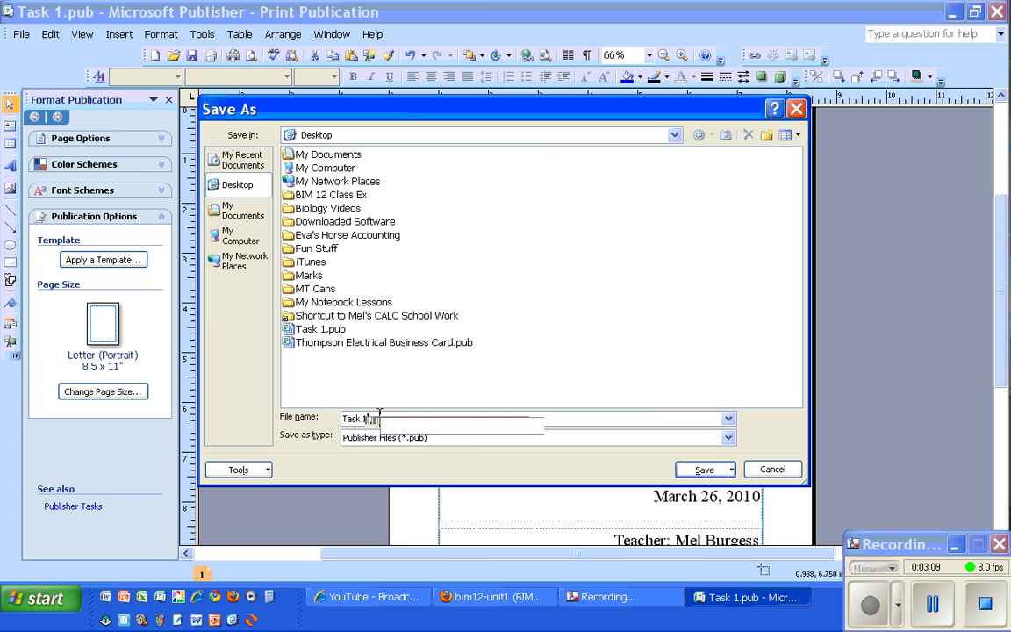
{"action": "key", "text": "Delete"}
{"action": "type", "text": "2"}
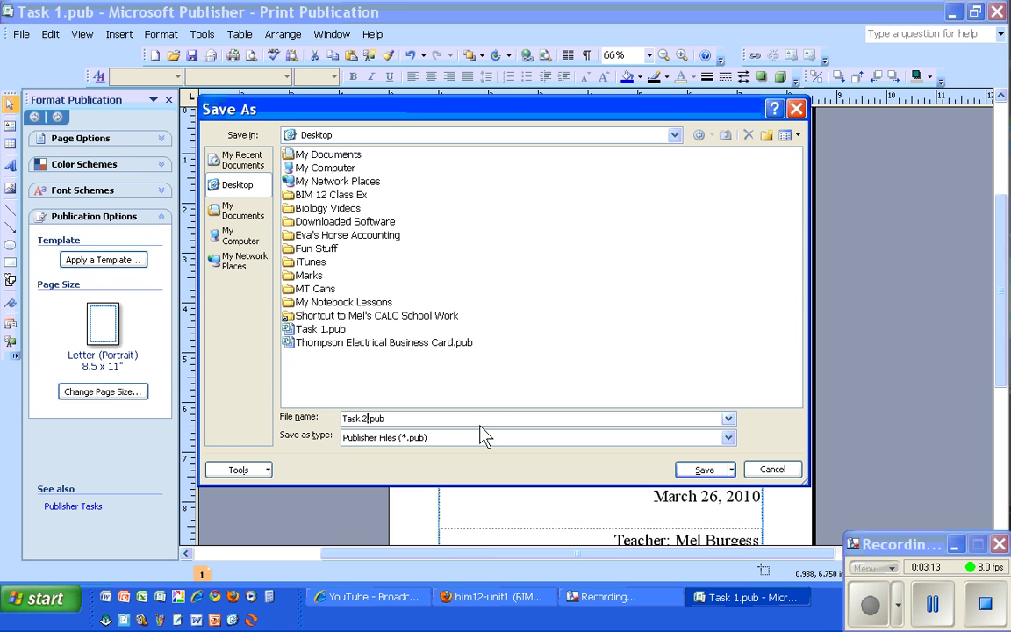
{"action": "left_click", "coordinate": [242, 213]}
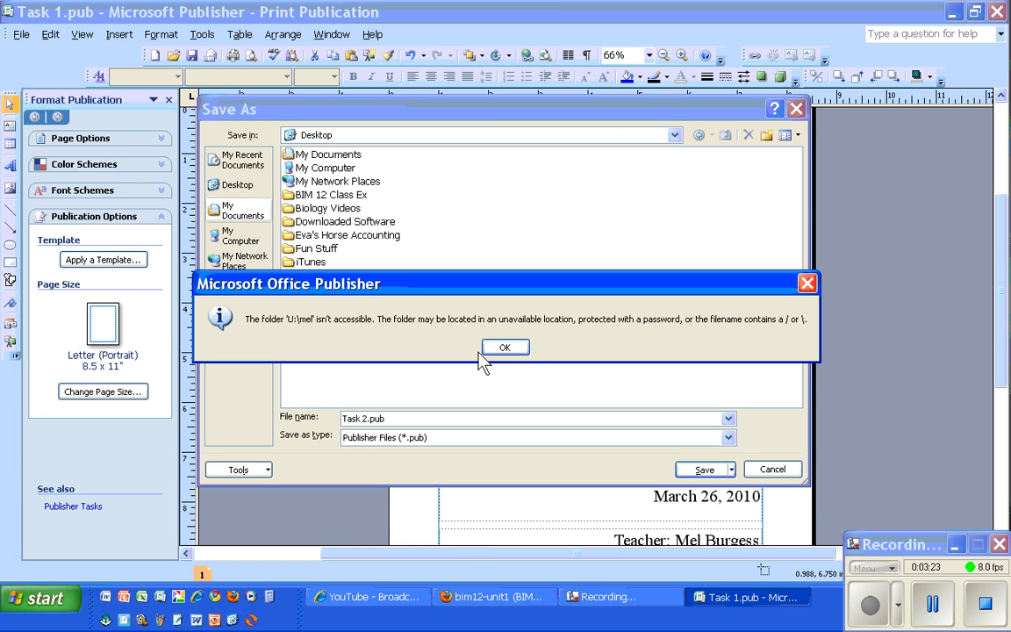
{"action": "left_click", "coordinate": [505, 350]}
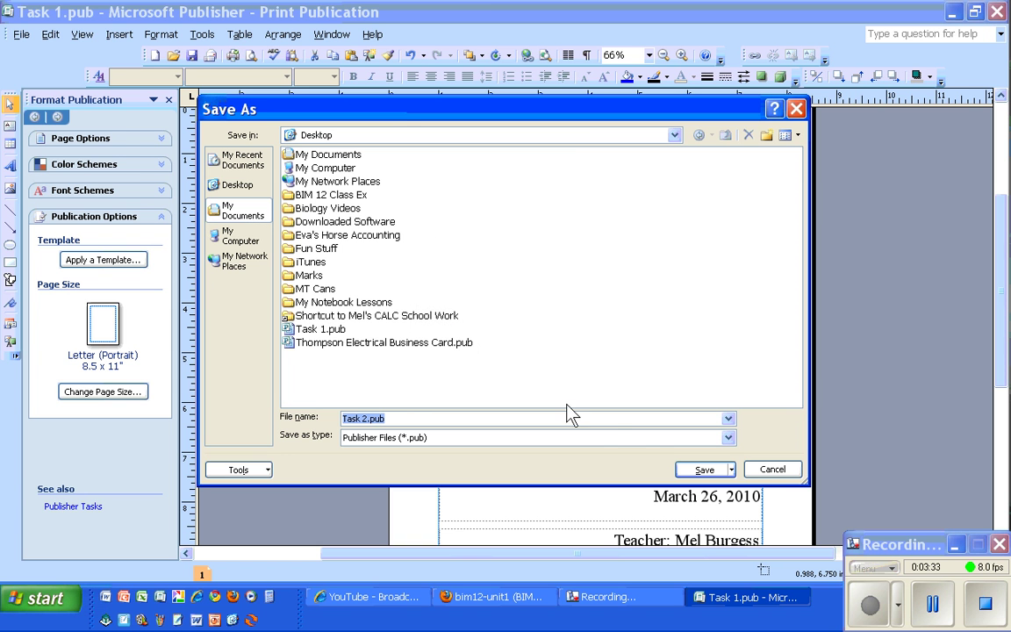
{"action": "left_click", "coordinate": [699, 472]}
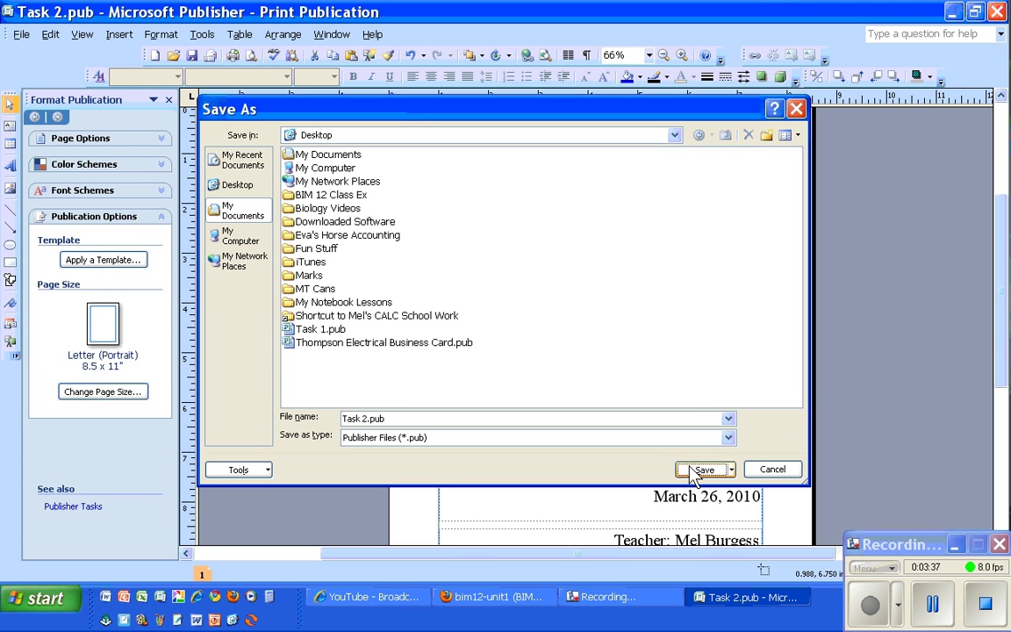
{"action": "left_click", "coordinate": [691, 470]}
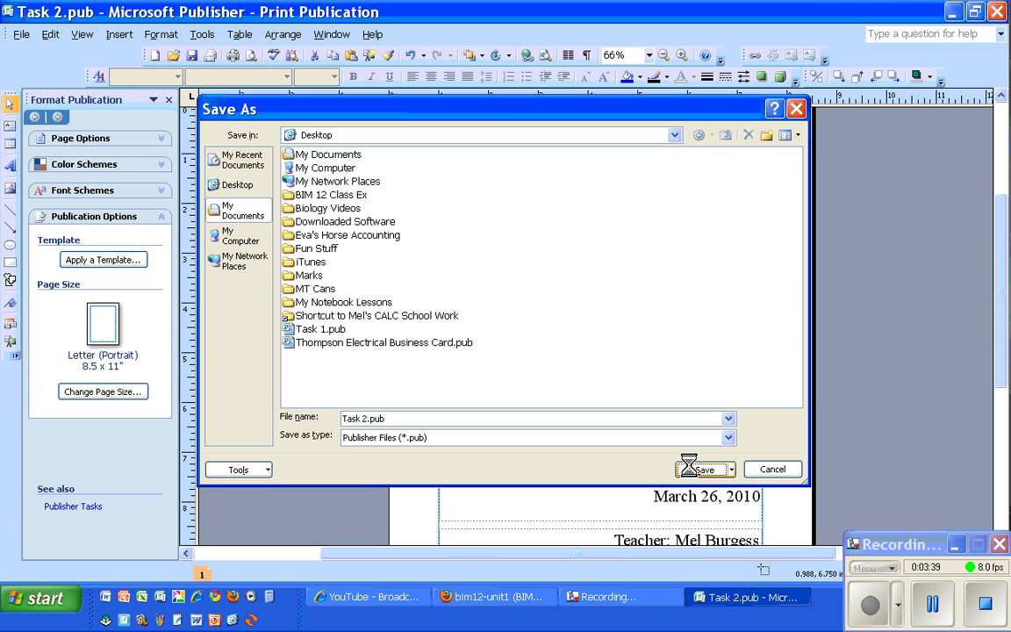